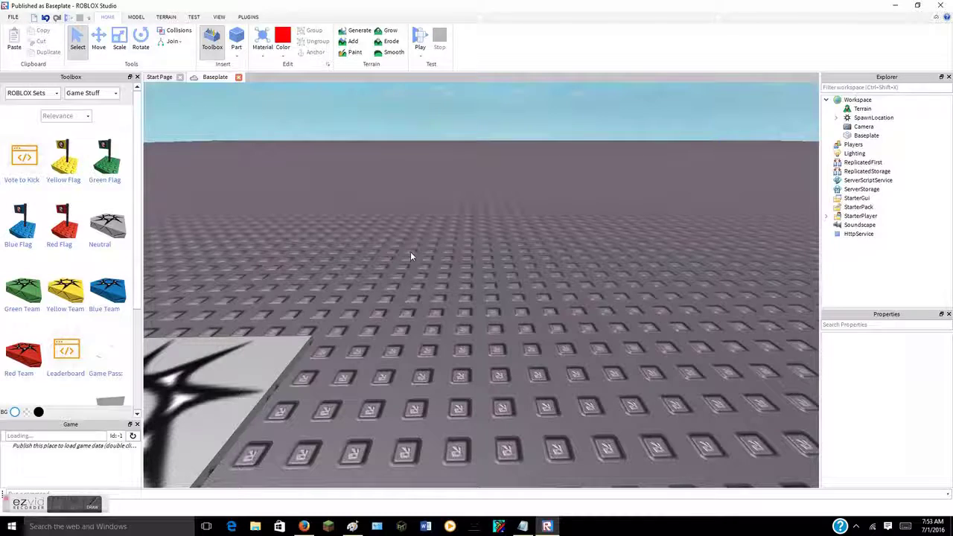
Step: Insert a block part near the spawn location and scale it to 4 by 1 by 4 studs
right_drag(410, 251, 436, 250)
scroll(437, 250, up, 3)
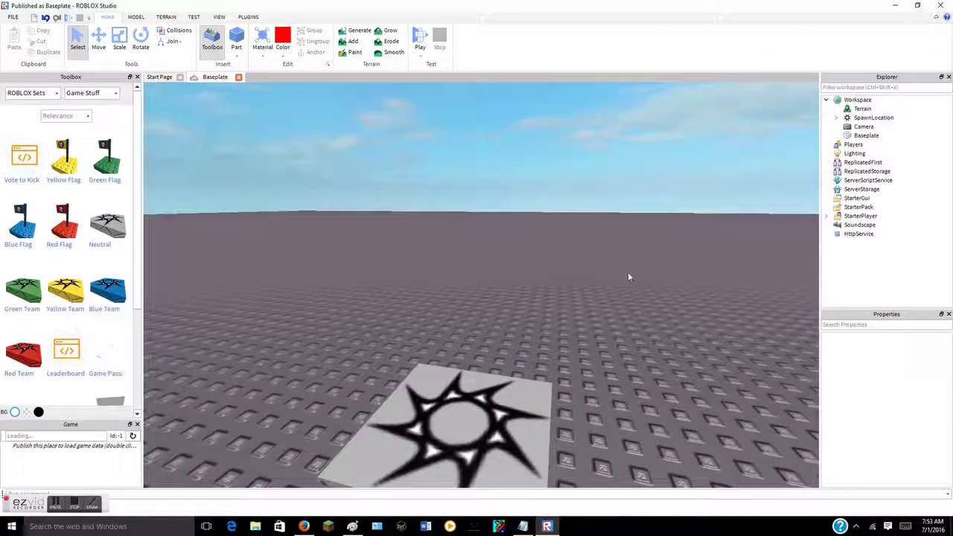
right_drag(548, 254, 475, 174)
click(237, 41)
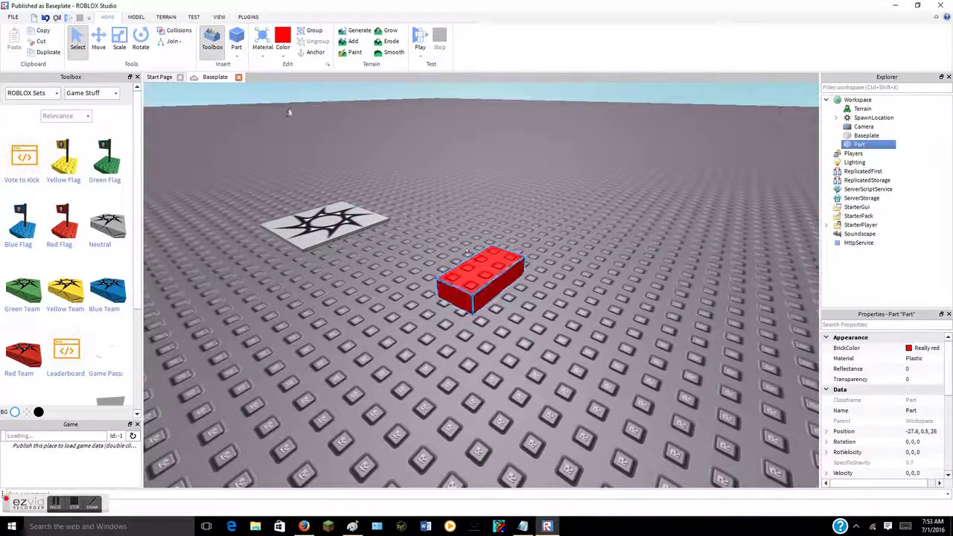
click(119, 41)
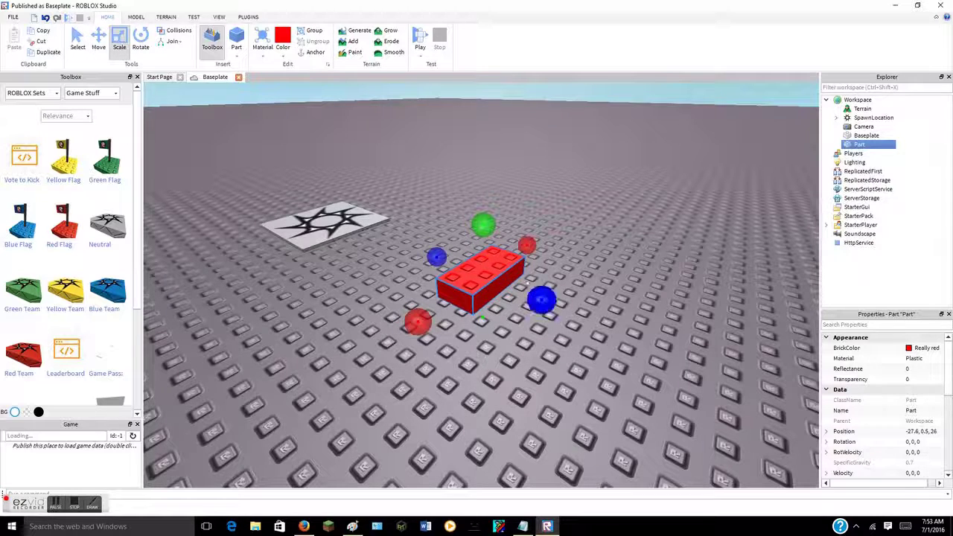
drag(541, 300, 586, 299)
Step: Set the red part's material to Granite
click(876, 370)
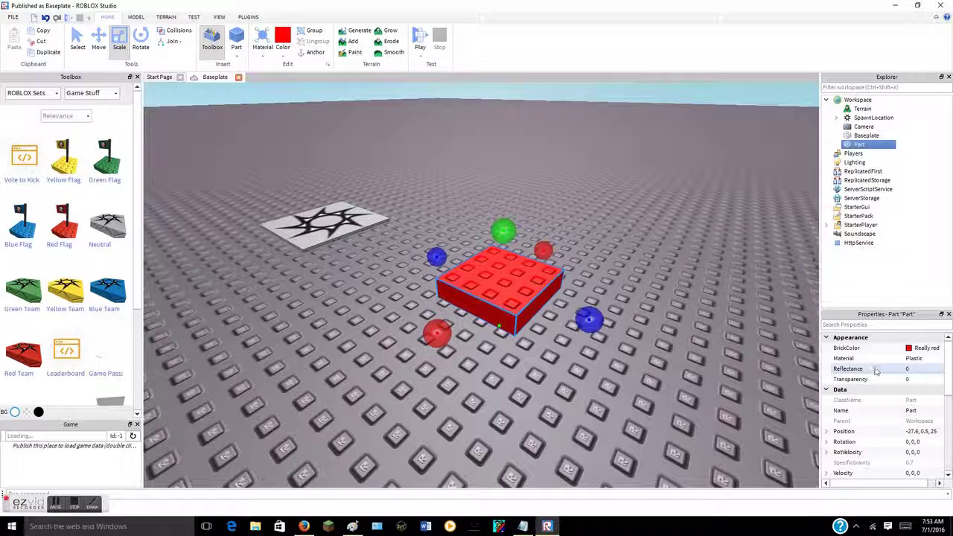
click(917, 359)
click(921, 360)
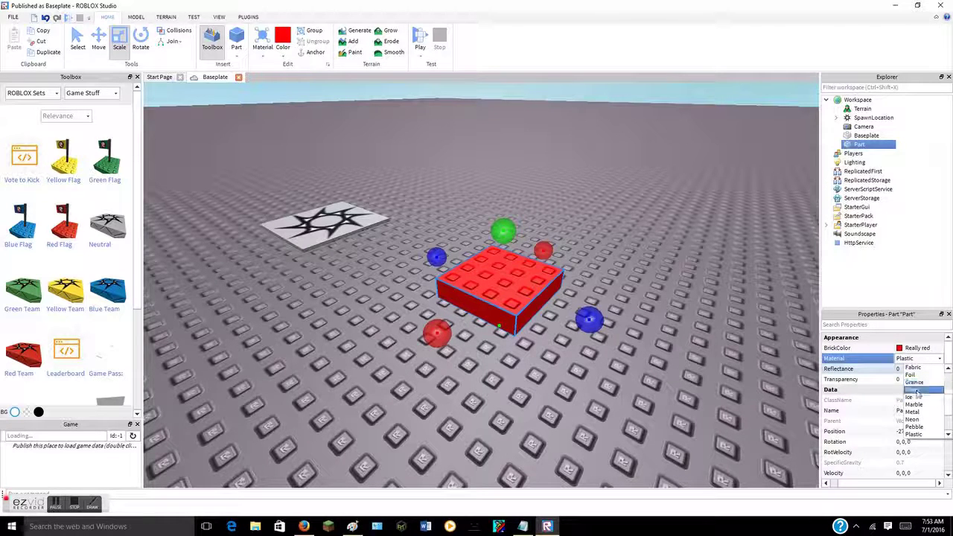
click(917, 382)
Step: Set the part's TopSurface to SmoothNoOutlines and deselect the part
scroll(857, 395, down, 5)
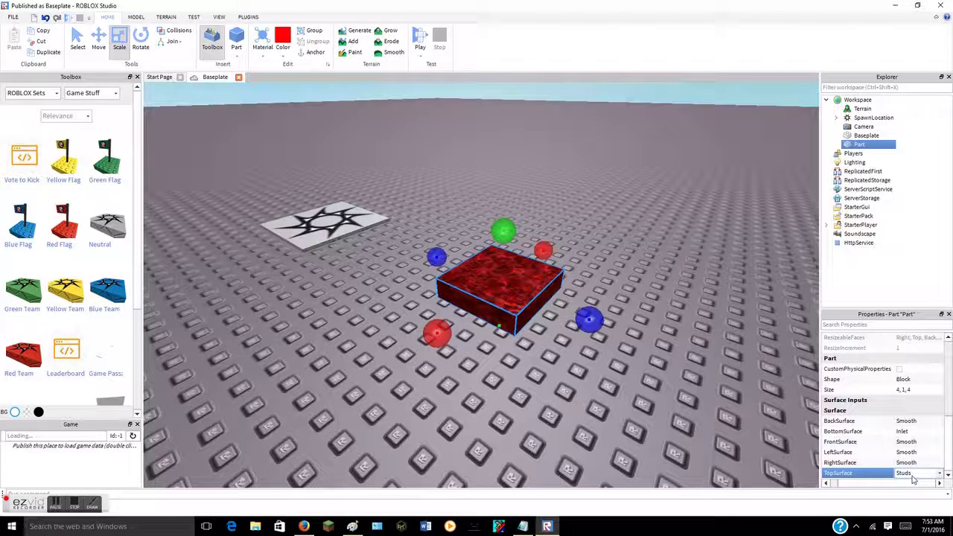
click(910, 474)
click(910, 434)
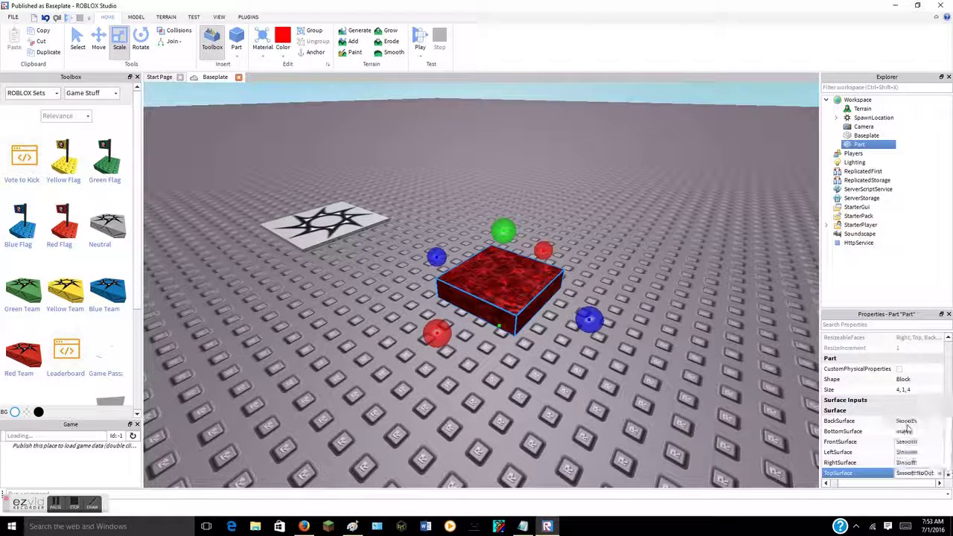
click(724, 387)
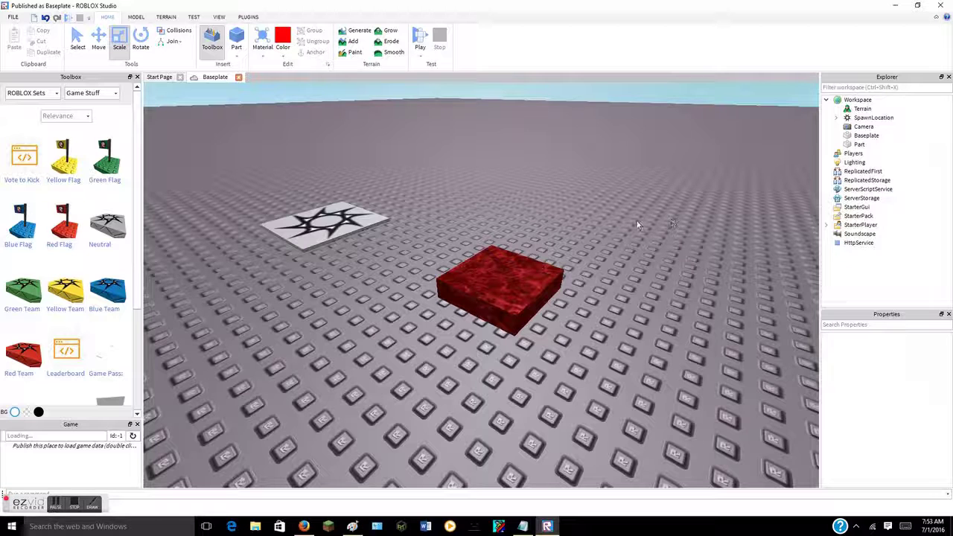
click(860, 145)
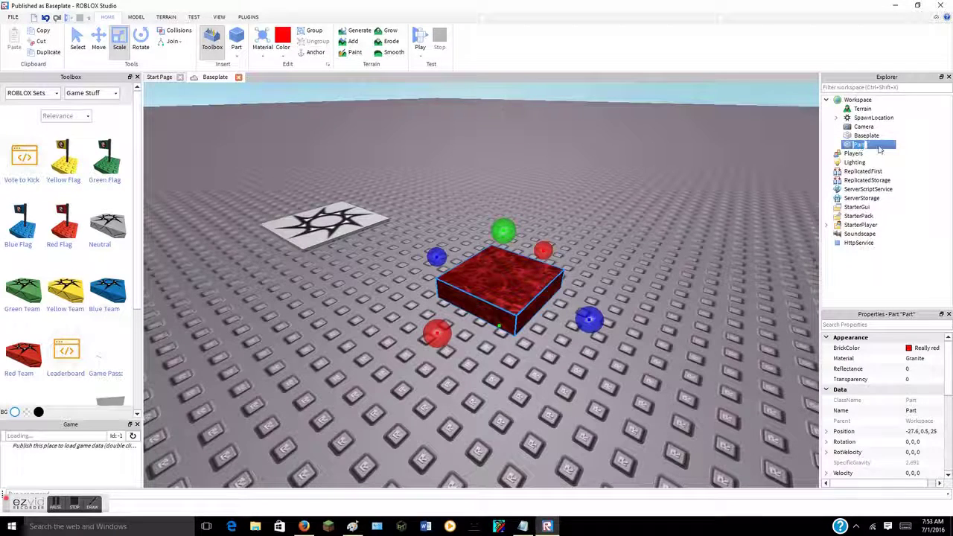
key(BackSpace)
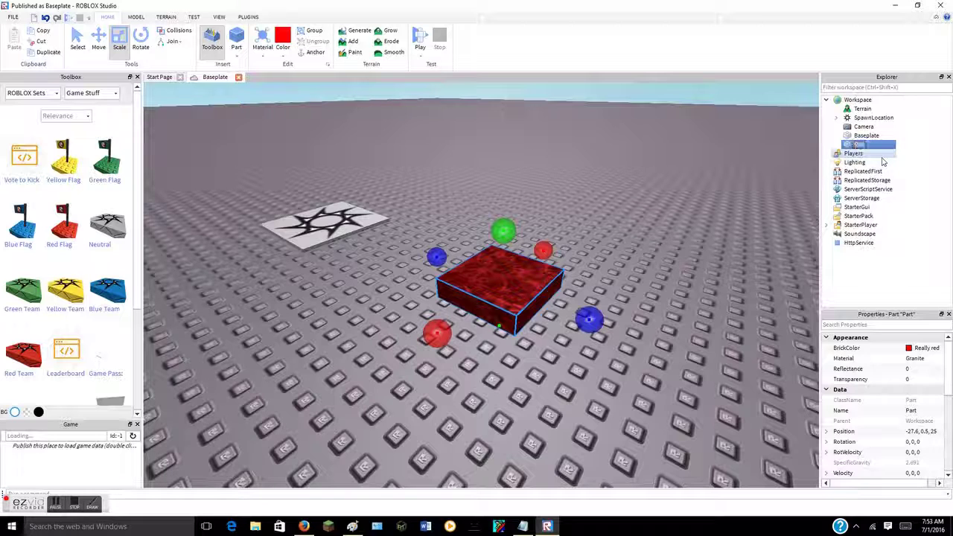
key(Return)
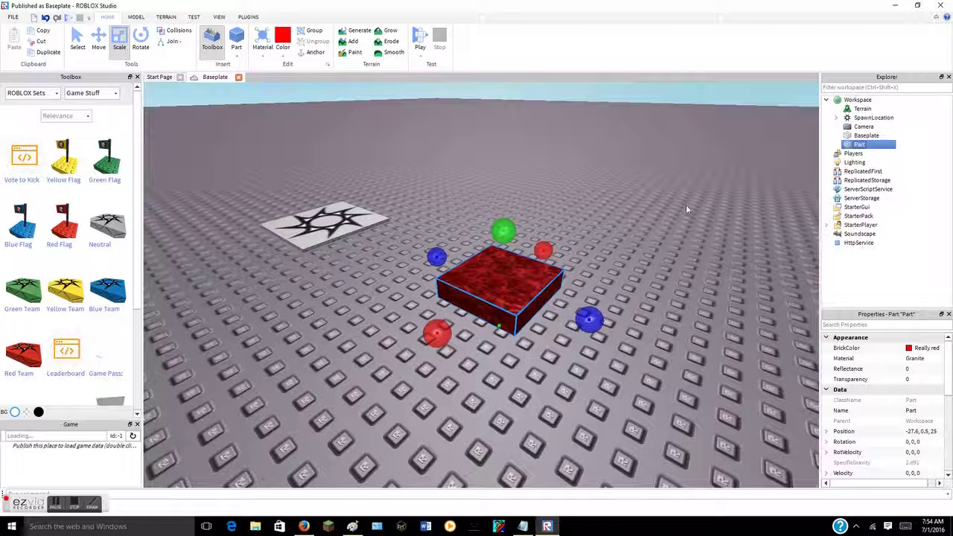
Step: Insert a Script object into the red granite part and collapse the part in the object tree
right_click(879, 146)
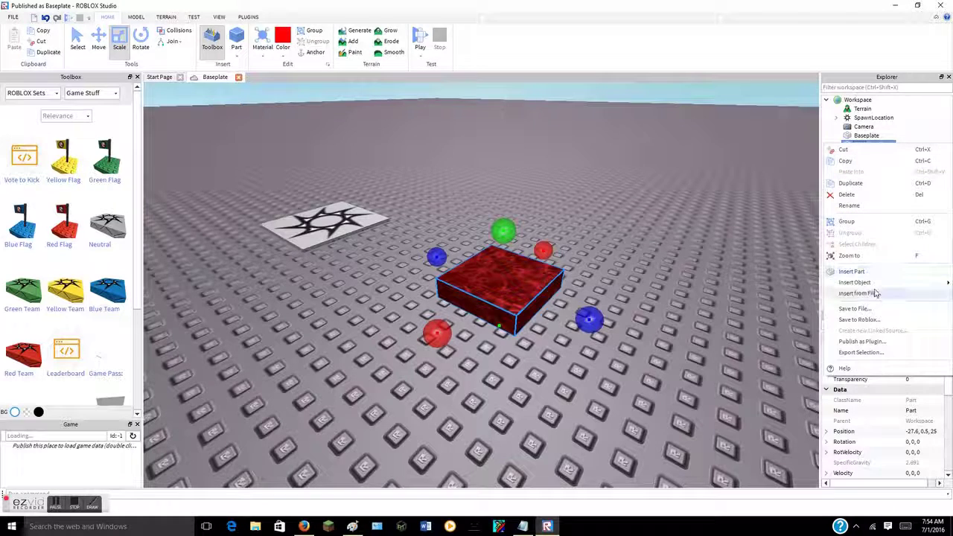
mouse_move(858, 283)
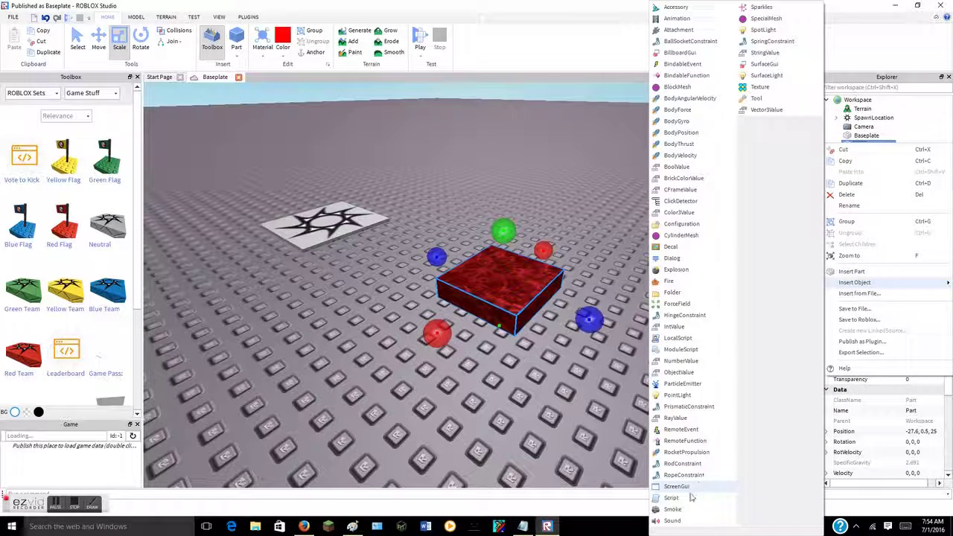
click(425, 411)
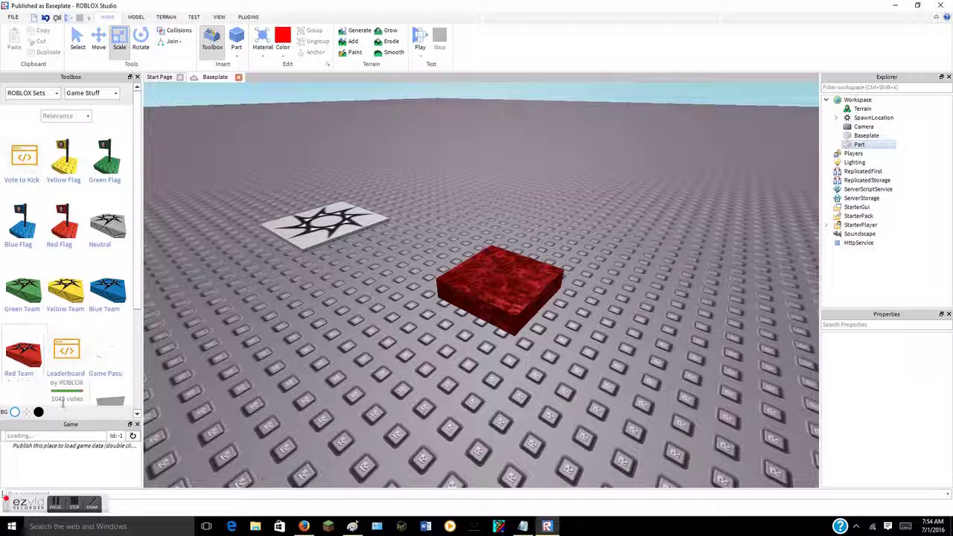
click(56, 509)
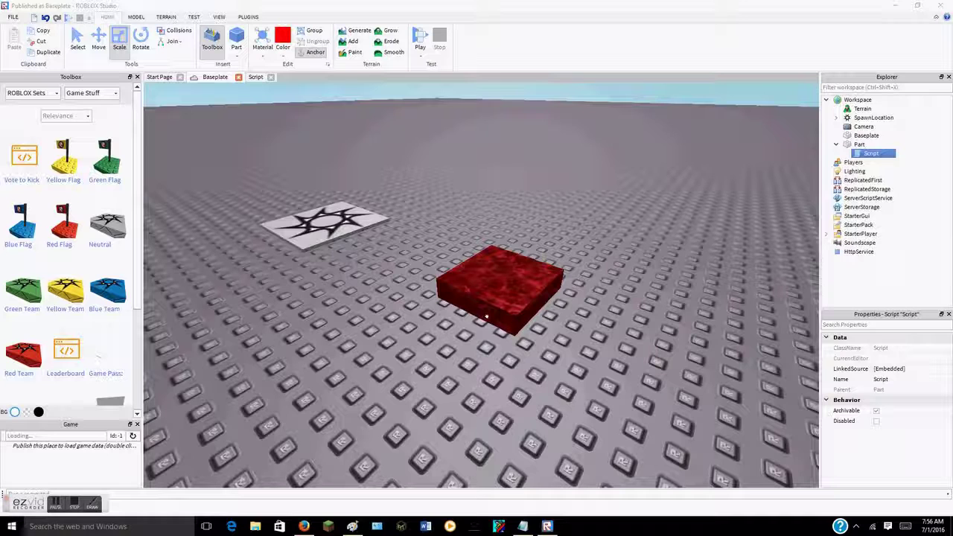
click(839, 146)
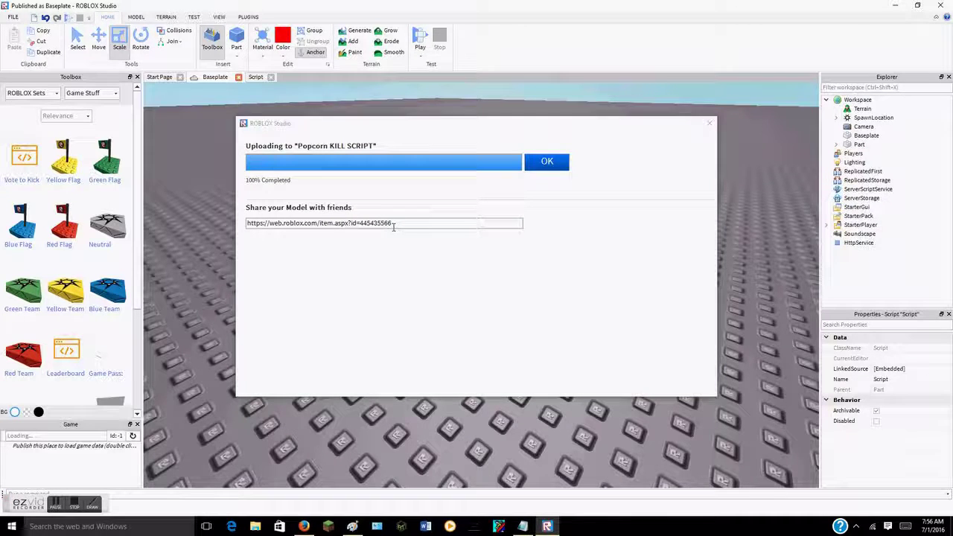
Step: Copy the share link of the uploaded "Popcorn KILL SCRIPT" model and close the upload dialog
drag(394, 223, 154, 208)
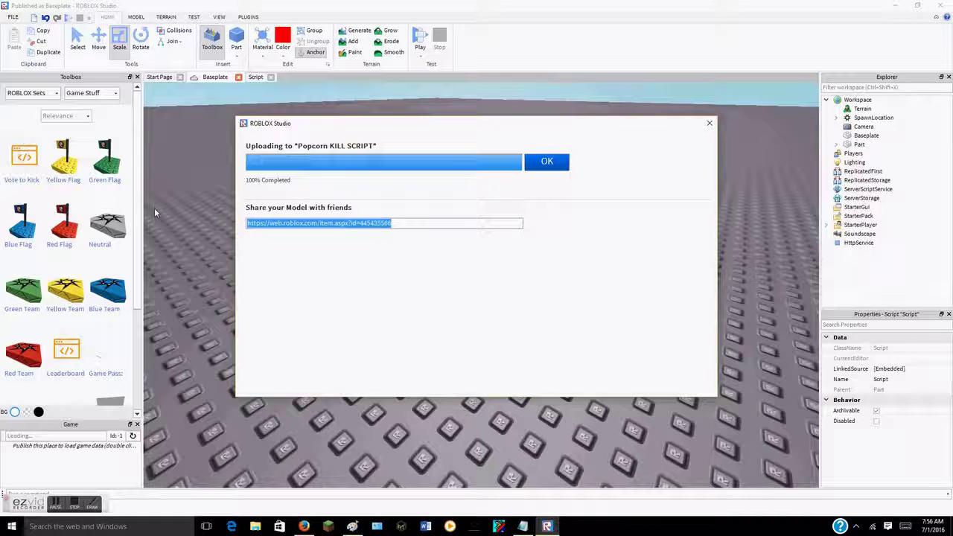
key(ctrl+x)
key(ctrl+v)
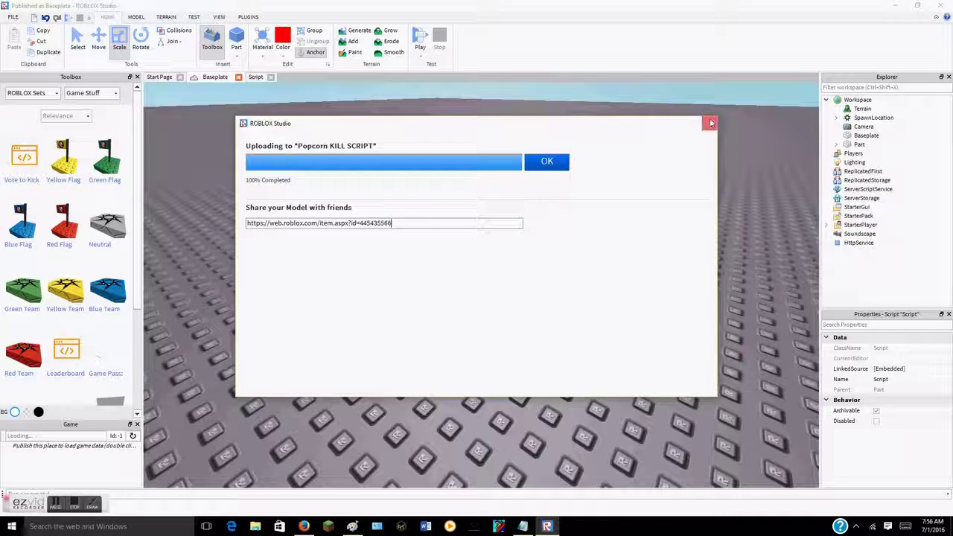
click(535, 167)
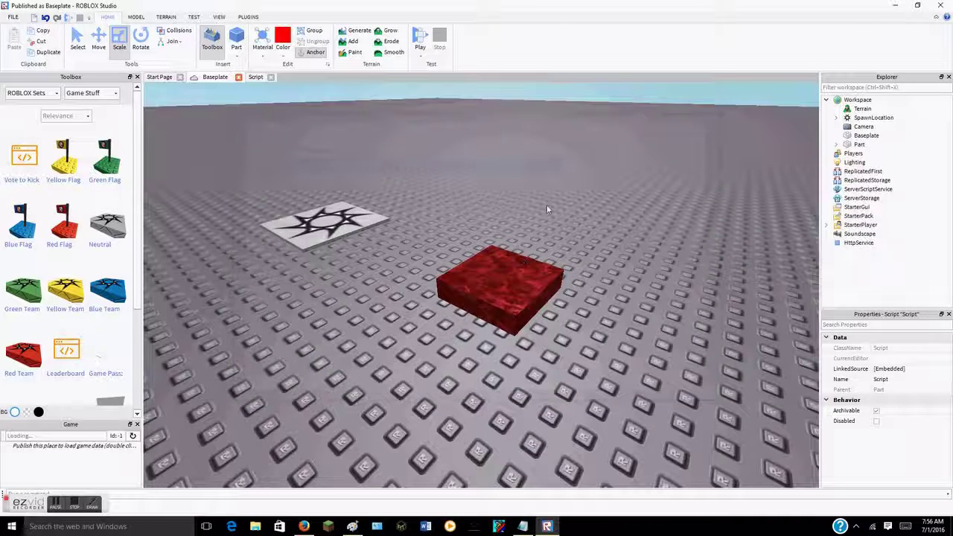
Step: Playtest the place by walking and jumping the character onto the red part, and stop the test
right_drag(547, 210, 546, 209)
key(w)
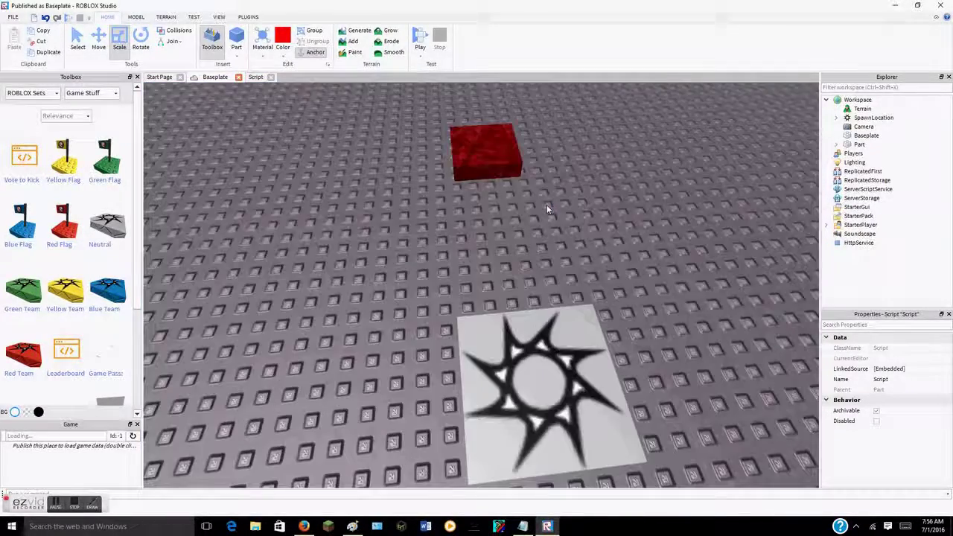
key(F5)
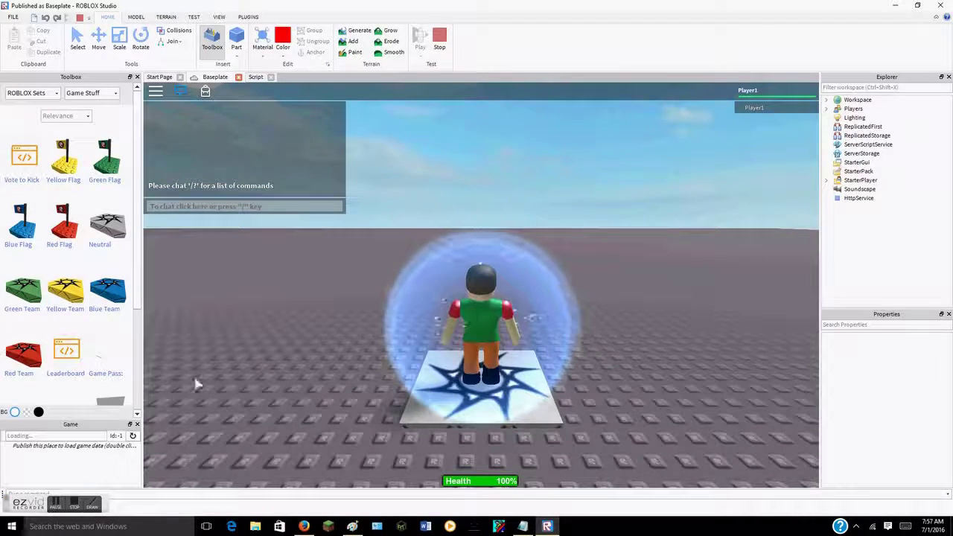
right_drag(403, 365, 402, 365)
key(d)
key(w)
key(w)
key(space)
key(w)
key(d)
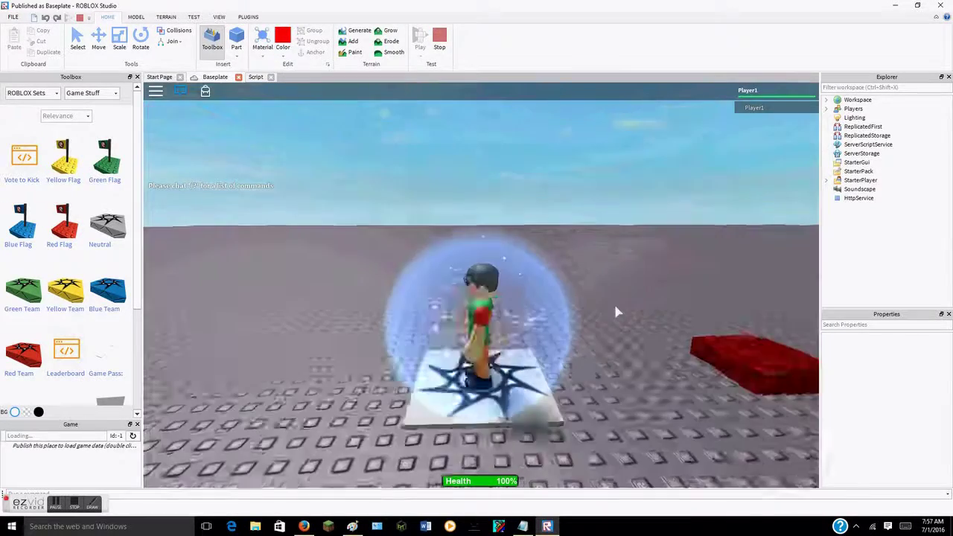
key(w)
key(space)
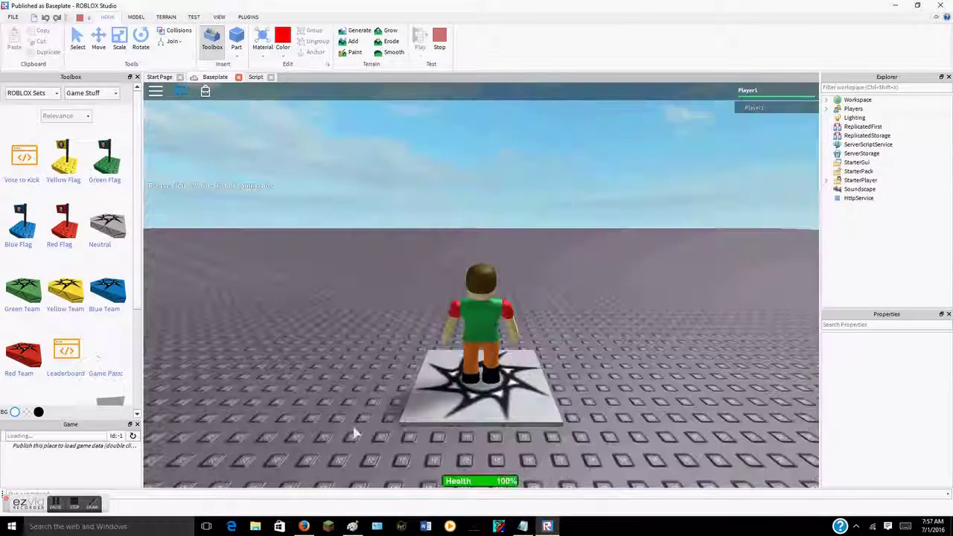
key(shift+F5)
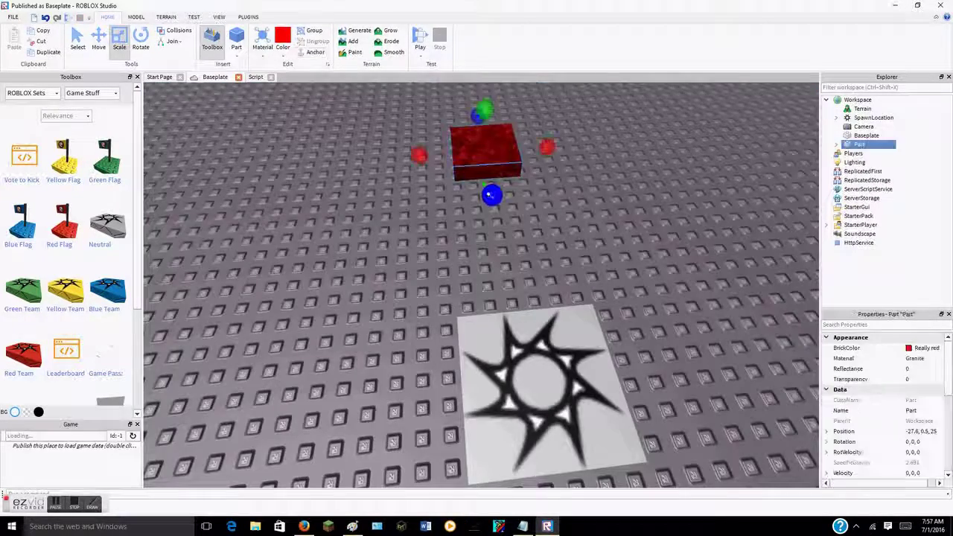
Step: Scale the red part upward to about three times its height
right_drag(489, 195, 457, 206)
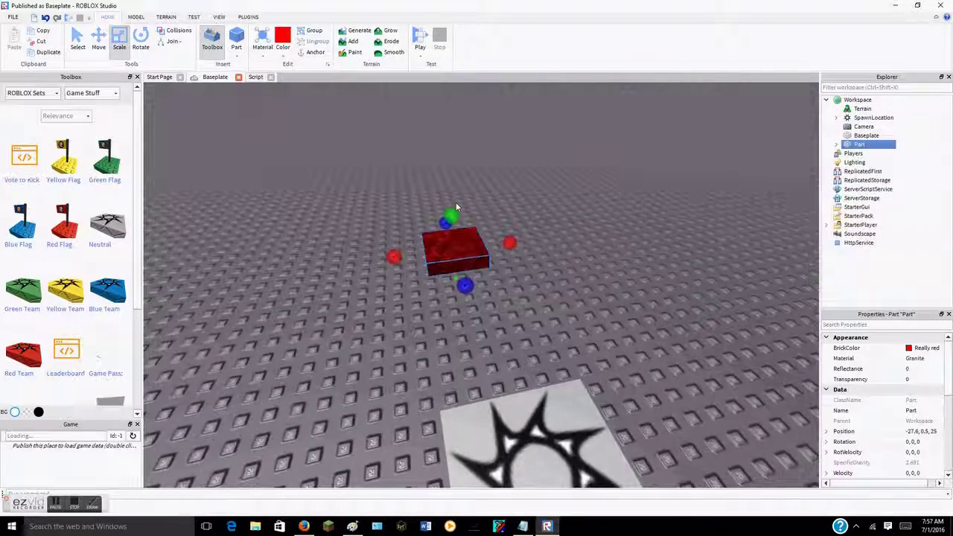
mouse_move(444, 207)
mouse_down()
mouse_move(442, 171)
mouse_move(450, 215)
mouse_up()
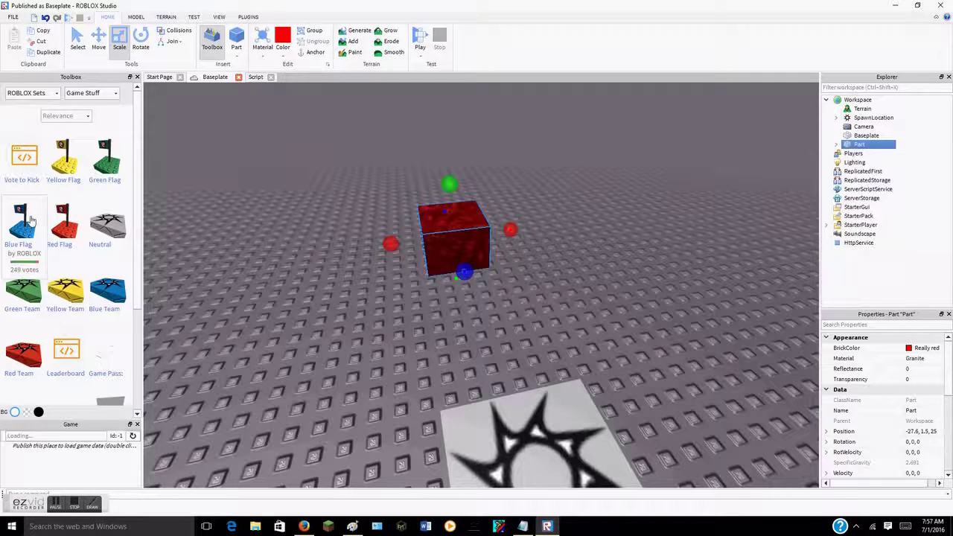
Step: Show My Decals in the Toolbox and find the Popcorn2007 face decals near the end of the list
click(56, 93)
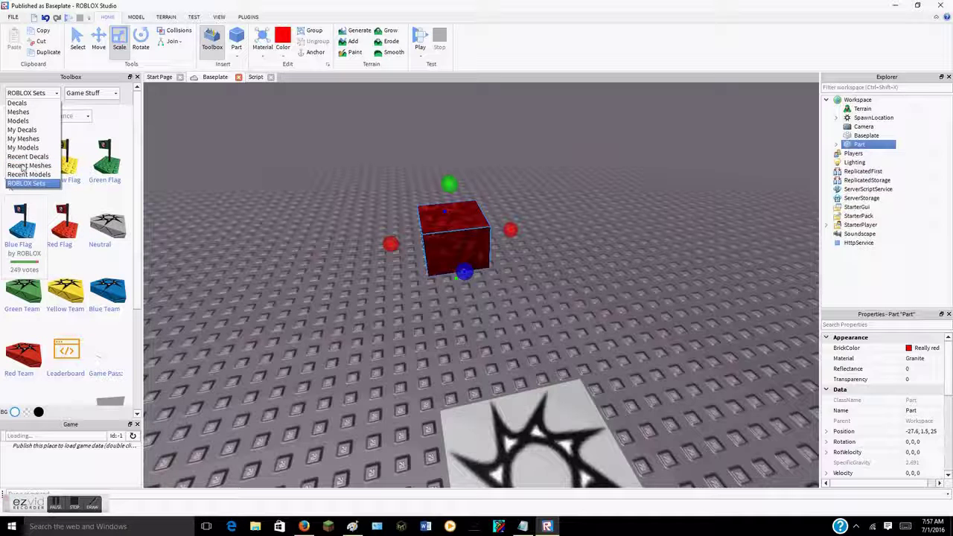
click(34, 131)
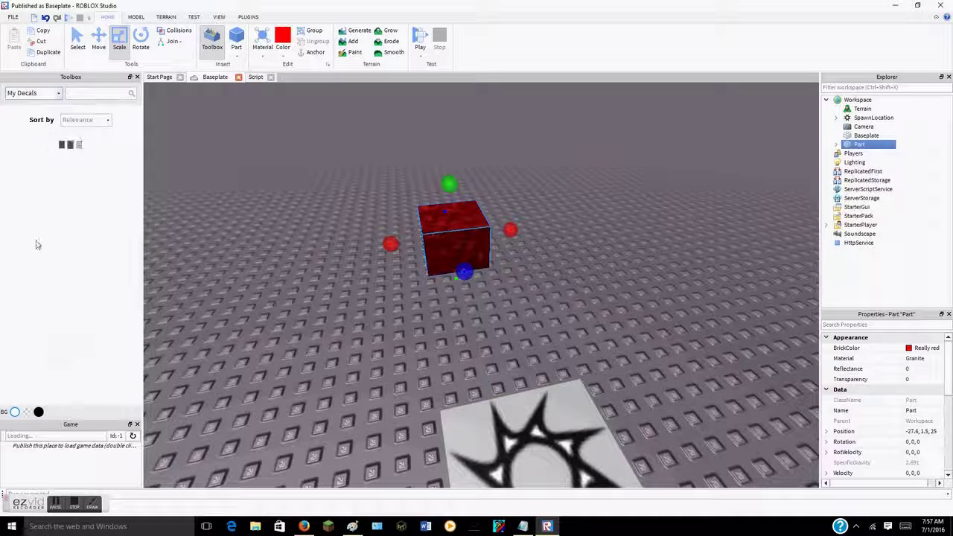
scroll(29, 298, down, 2)
scroll(30, 328, down, 10)
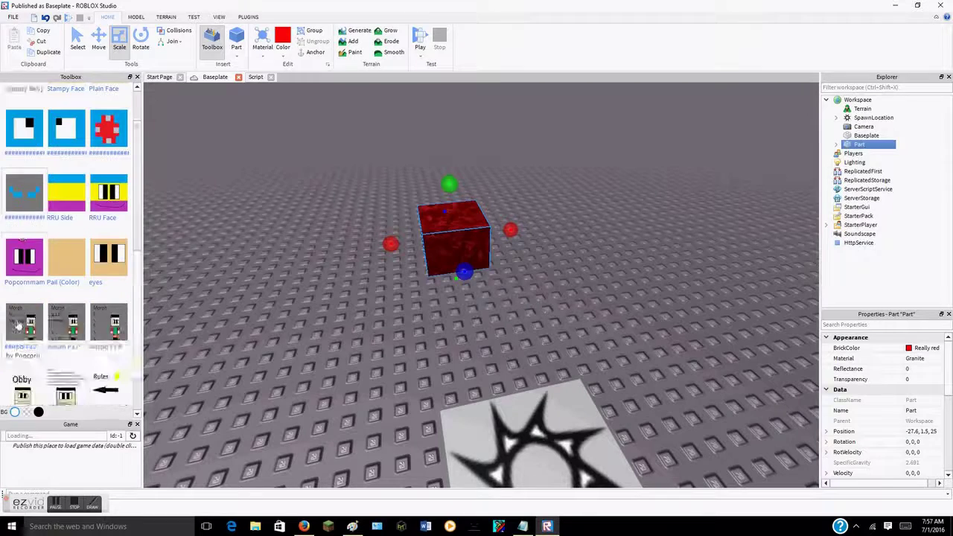
click(59, 396)
scroll(65, 365, down, 4)
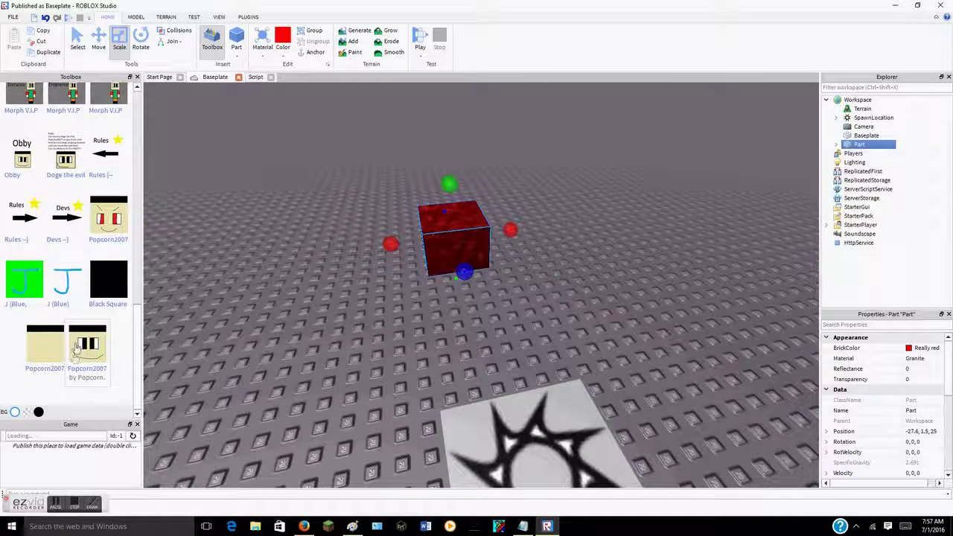
Step: Place the smiling Popcorn2007 face decal on the block's Back face and the plain Popcorn2007 decal on its Left face
drag(77, 350, 510, 234)
right_drag(417, 326, 411, 336)
scroll(411, 337, up, 3)
scroll(375, 348, down, 3)
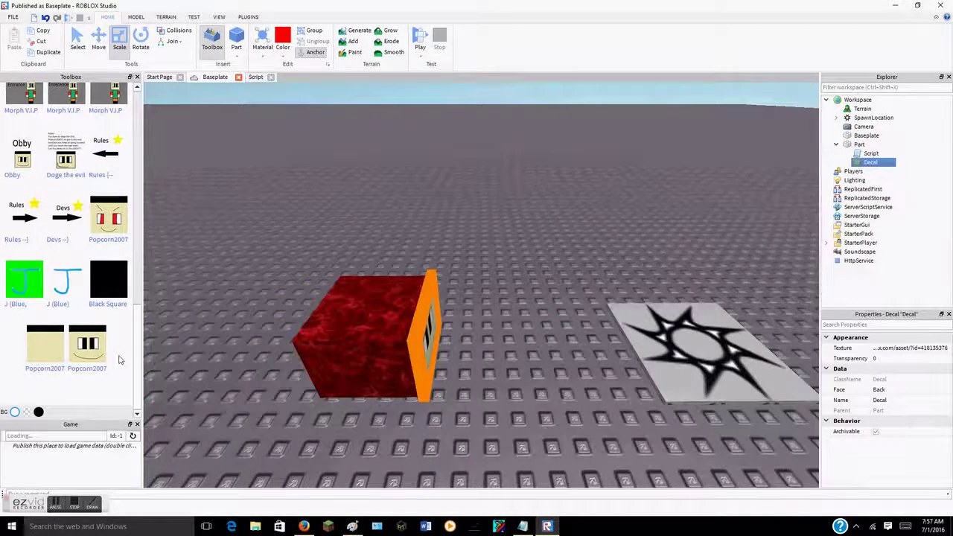
drag(36, 359, 330, 369)
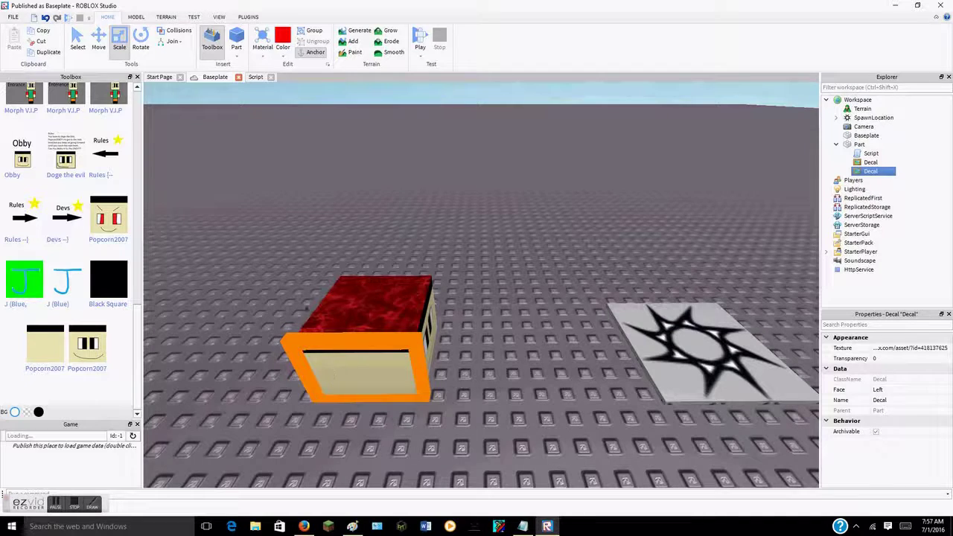
Step: Undo both decal placements while keeping the block's increased height
click(44, 18)
click(45, 18)
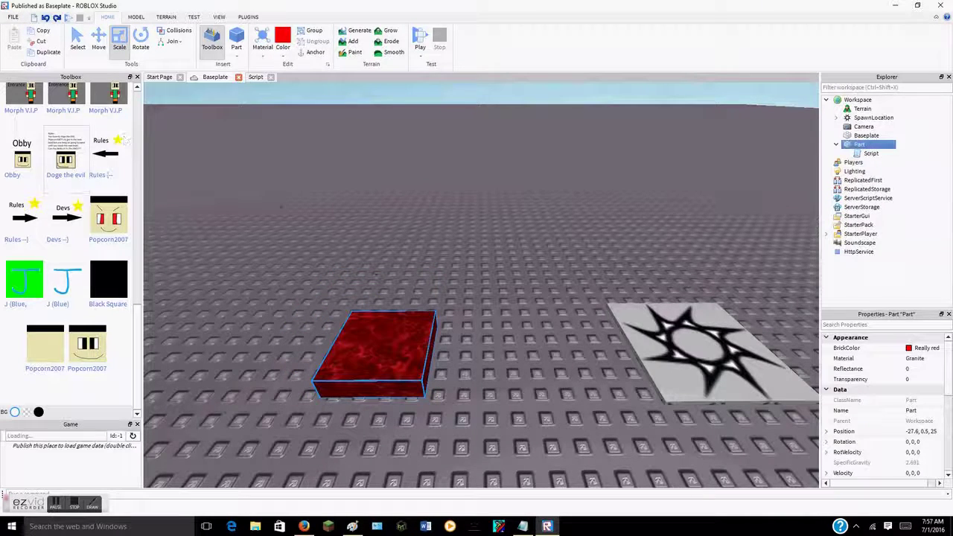
click(58, 18)
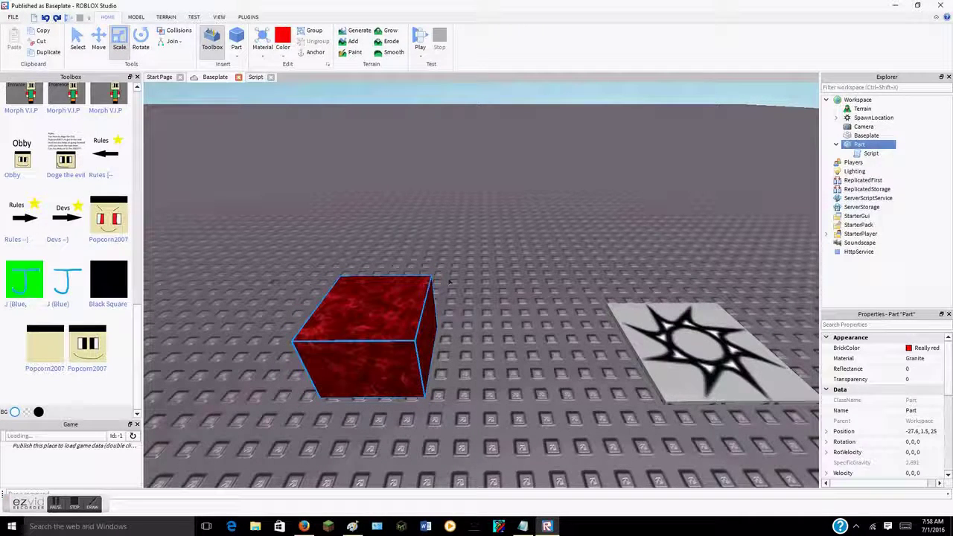
Step: Place the angry red-eyed Popcorn2007 decal on the block's Back face and the plain Popcorn2007 decal on its Left face
drag(326, 331, 431, 339)
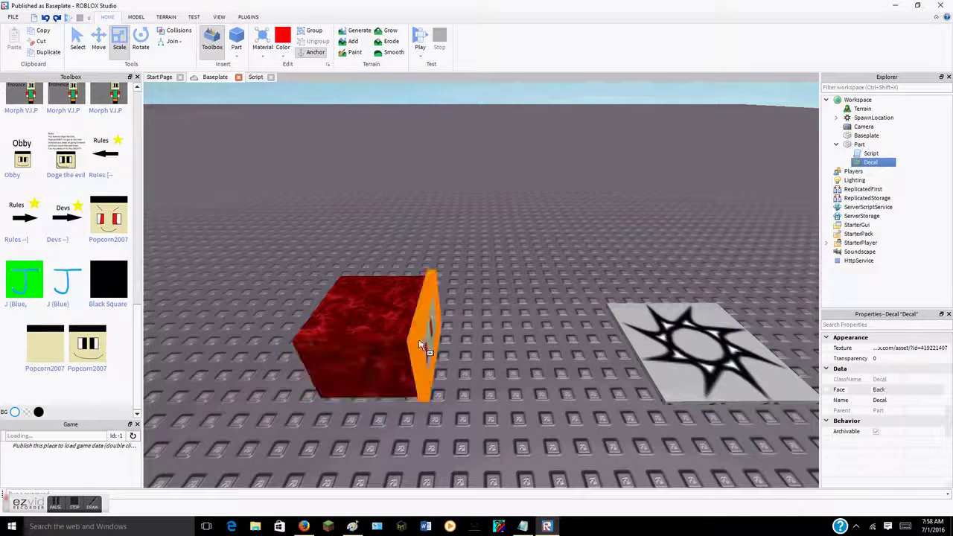
drag(105, 327, 327, 357)
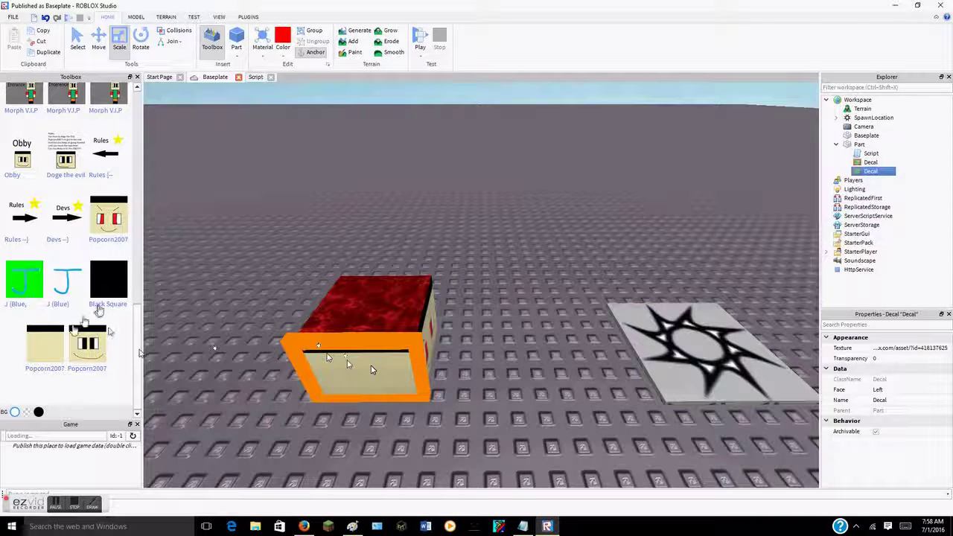
drag(52, 343, 226, 396)
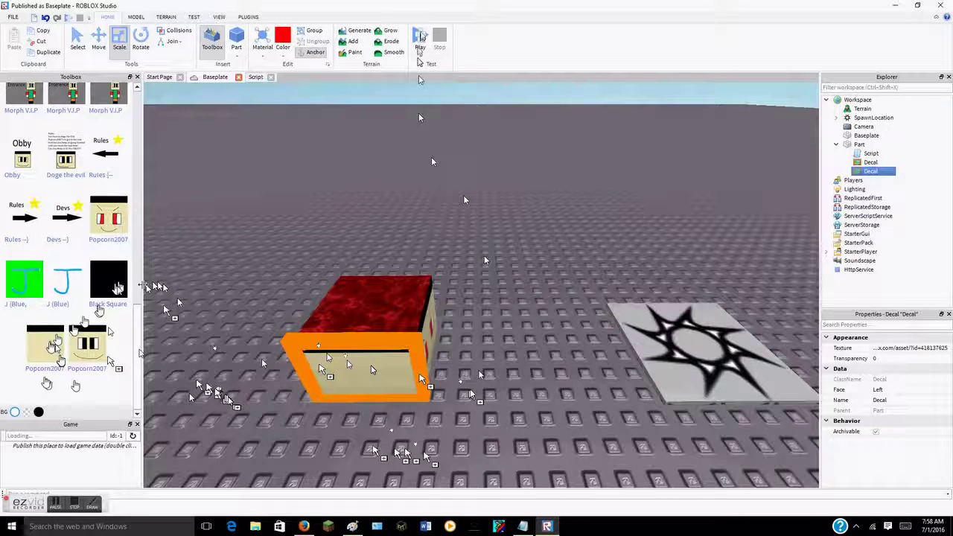
Step: Start a playtest of the place with the decorated block
click(421, 34)
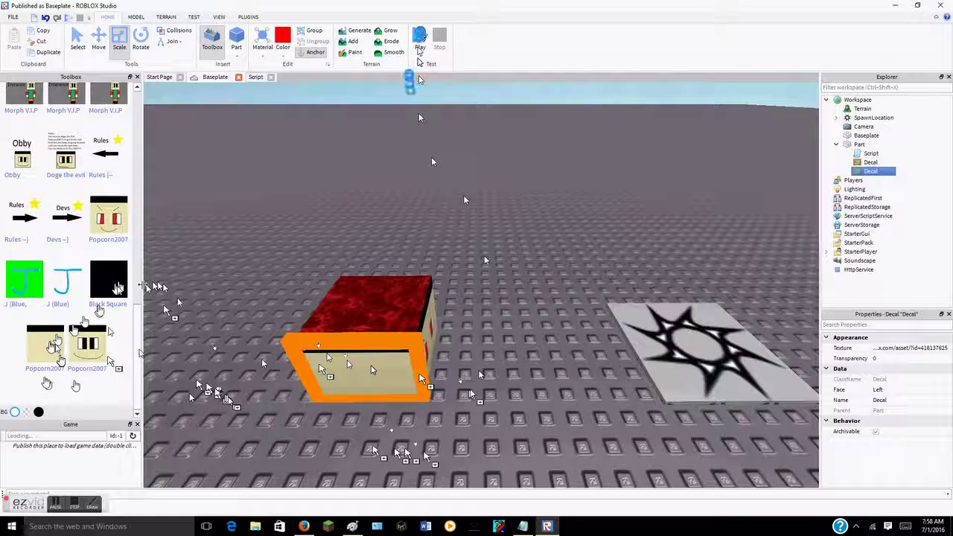